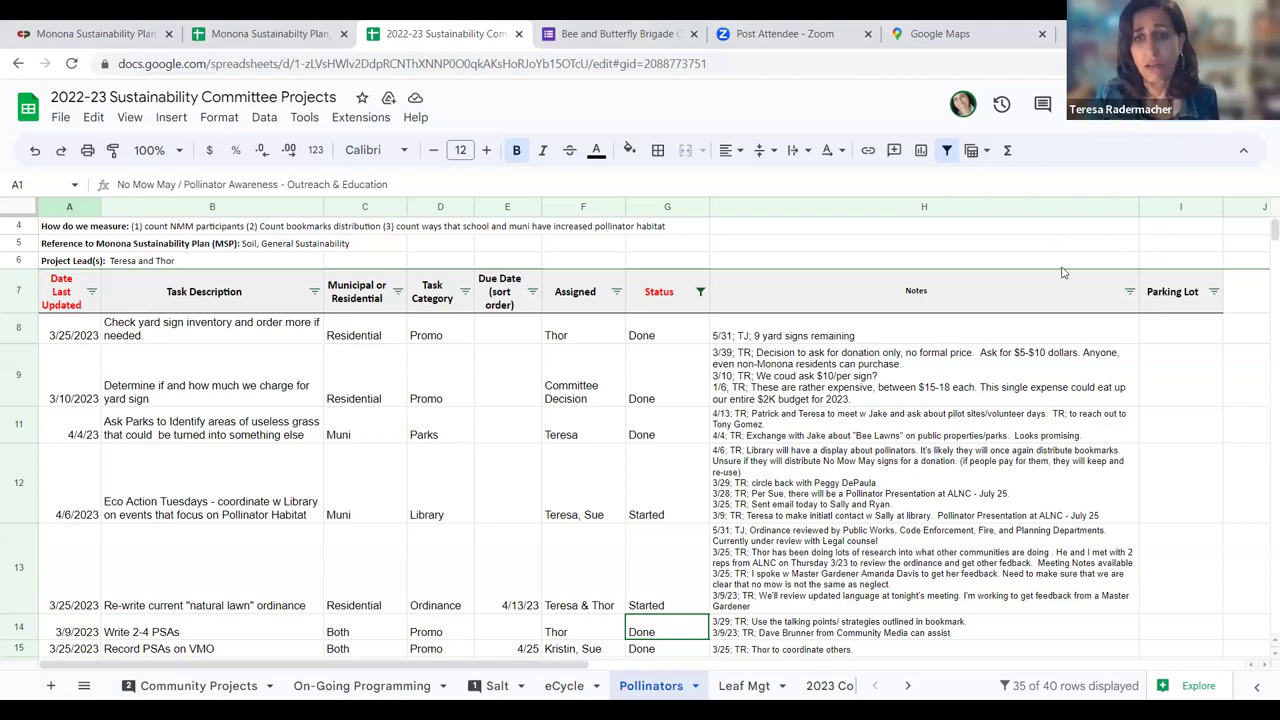
Add a note to the "Grow This" outreach task in row 48 about seeking an SME for the BBB initiative and local resources to partner with.
{"action": "scroll", "coordinate": [1208, 419], "scroll_direction": "down", "scroll_amount": 5}
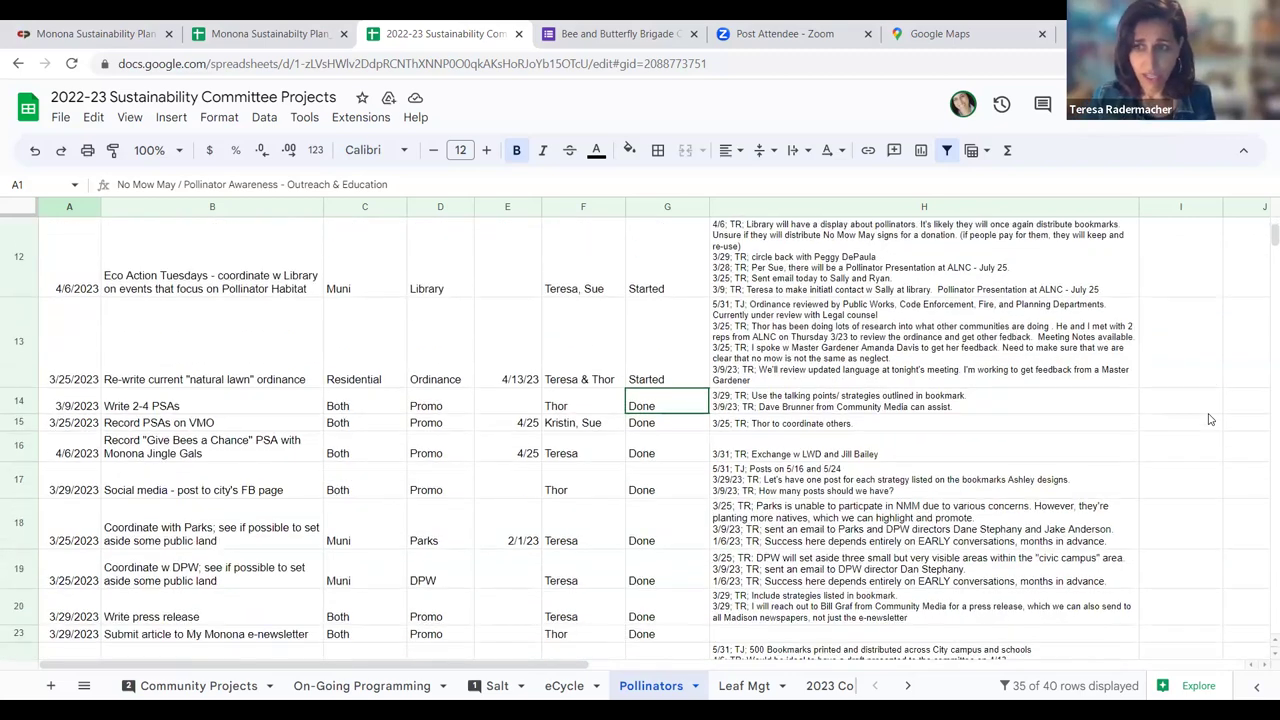
{"action": "scroll", "coordinate": [1208, 419], "scroll_direction": "down", "scroll_amount": 1}
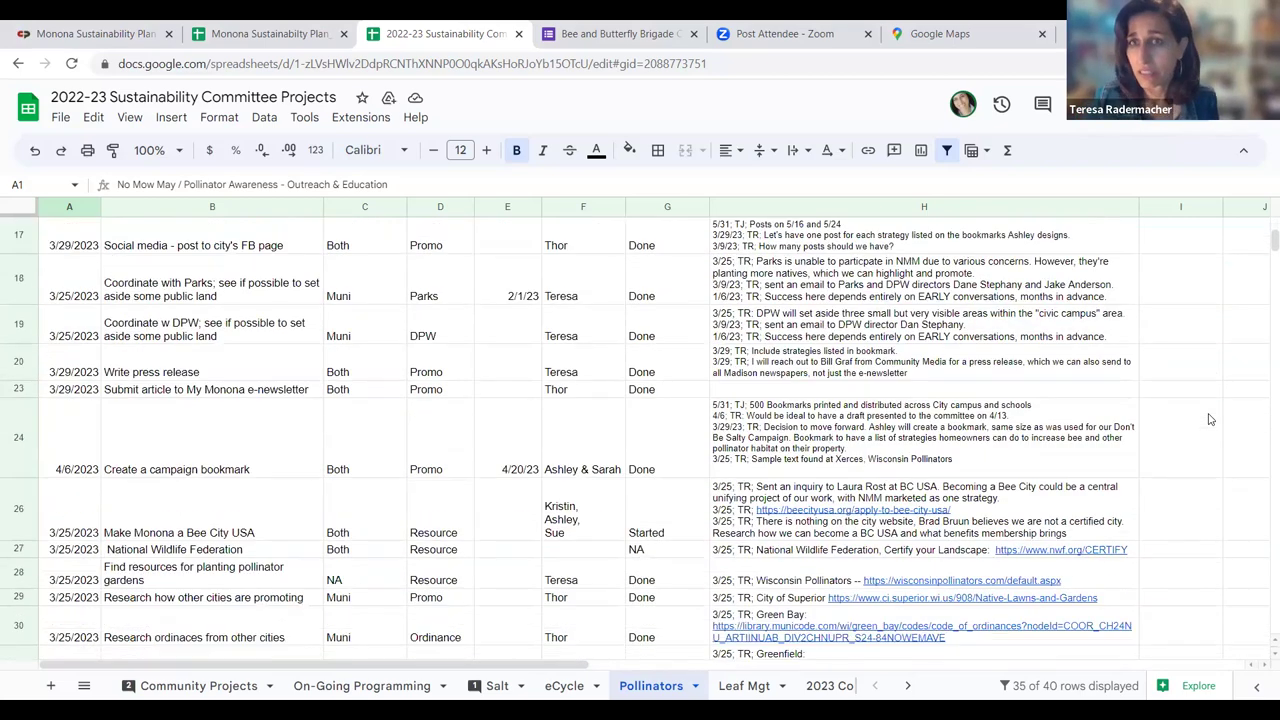
{"action": "scroll", "coordinate": [1208, 419], "scroll_direction": "down", "scroll_amount": 3}
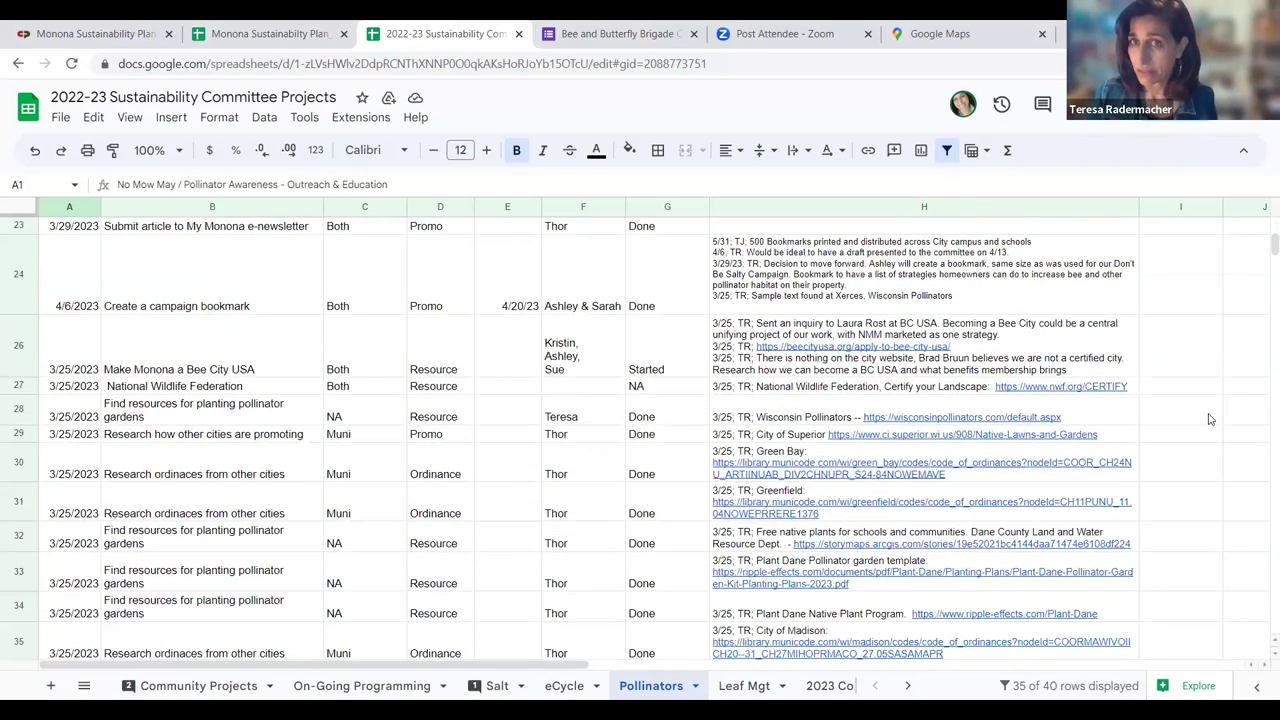
{"action": "scroll", "coordinate": [1208, 419], "scroll_direction": "down", "scroll_amount": 6}
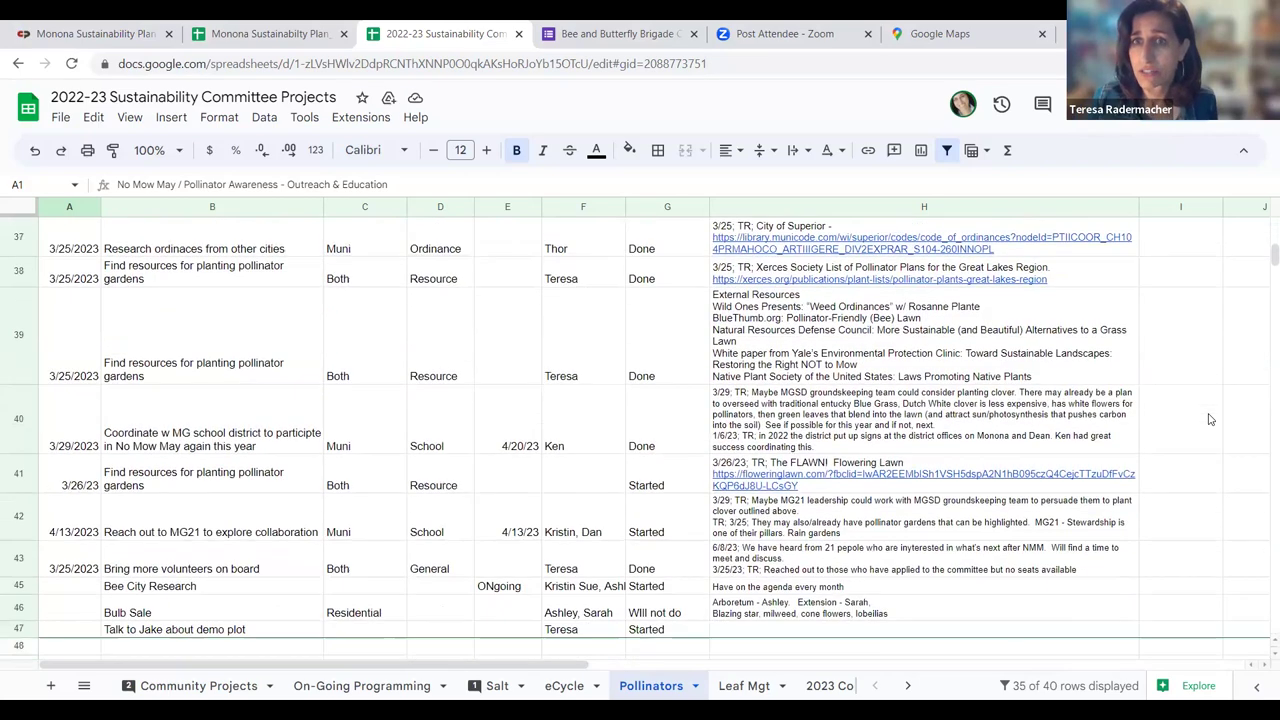
{"action": "scroll", "coordinate": [1208, 419], "scroll_direction": "up", "scroll_amount": 1}
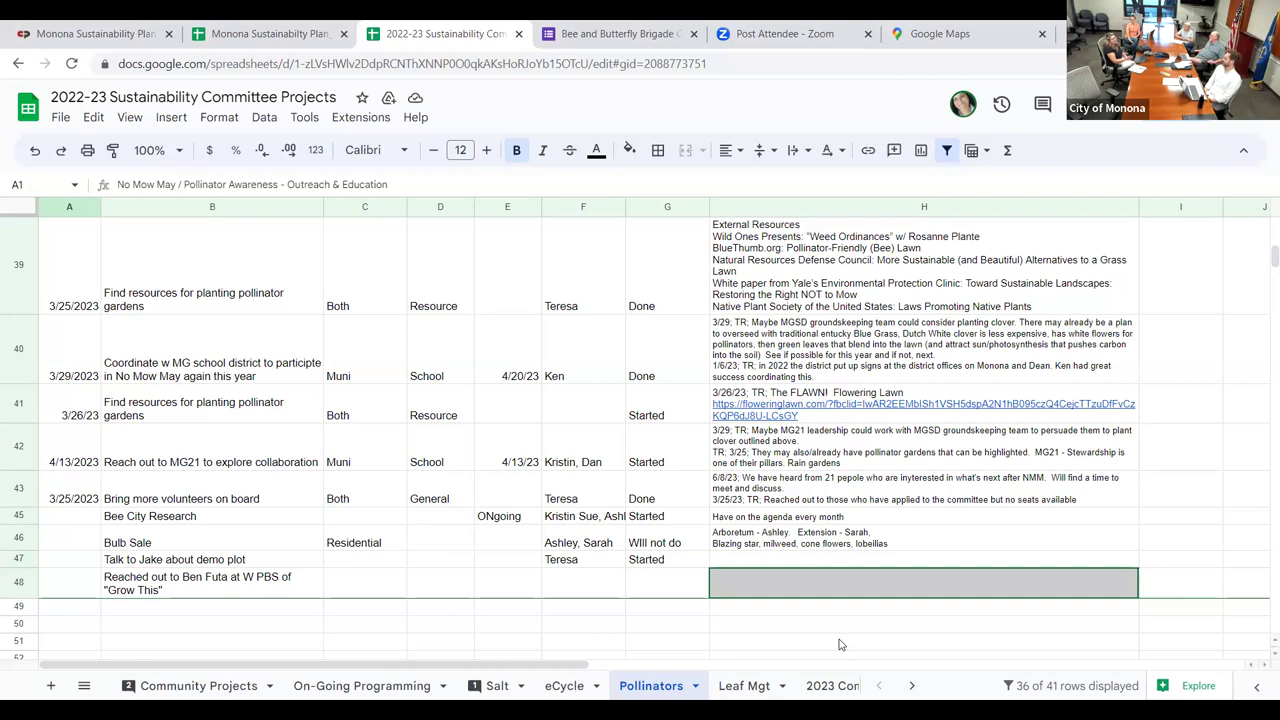
{"action": "key", "text": "Up"}
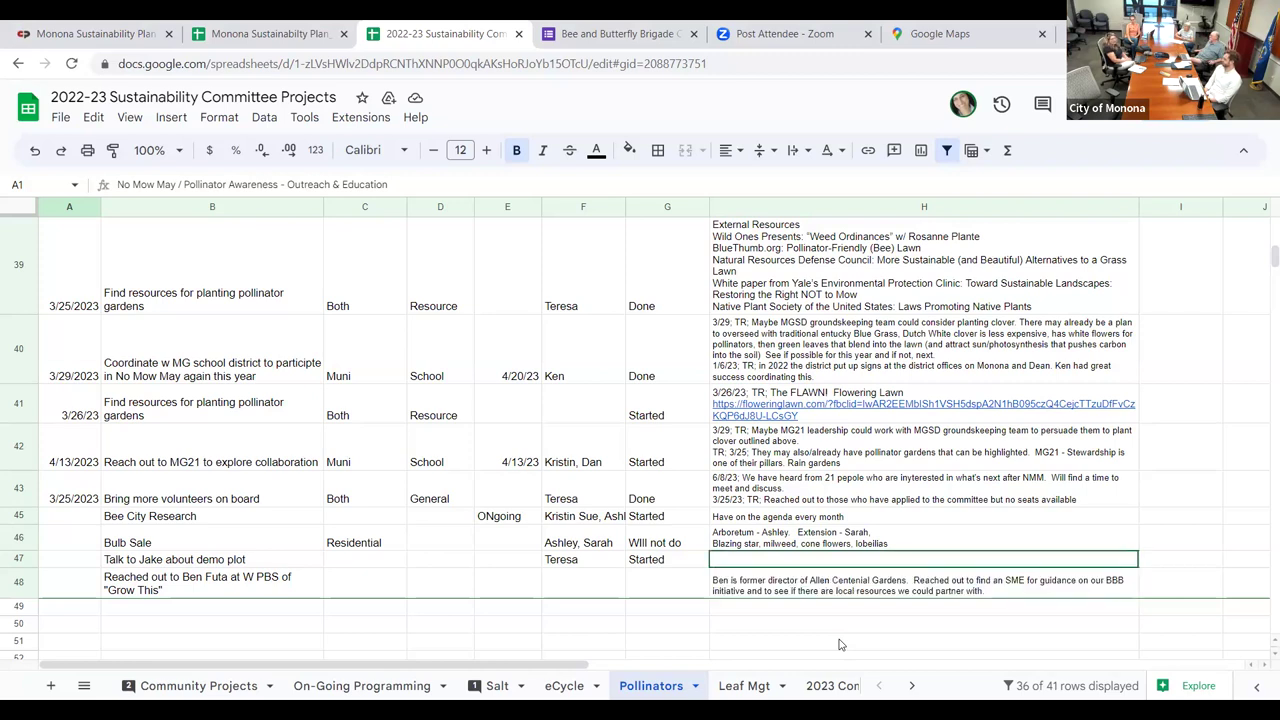
{"action": "key", "text": "ctrl+v"}
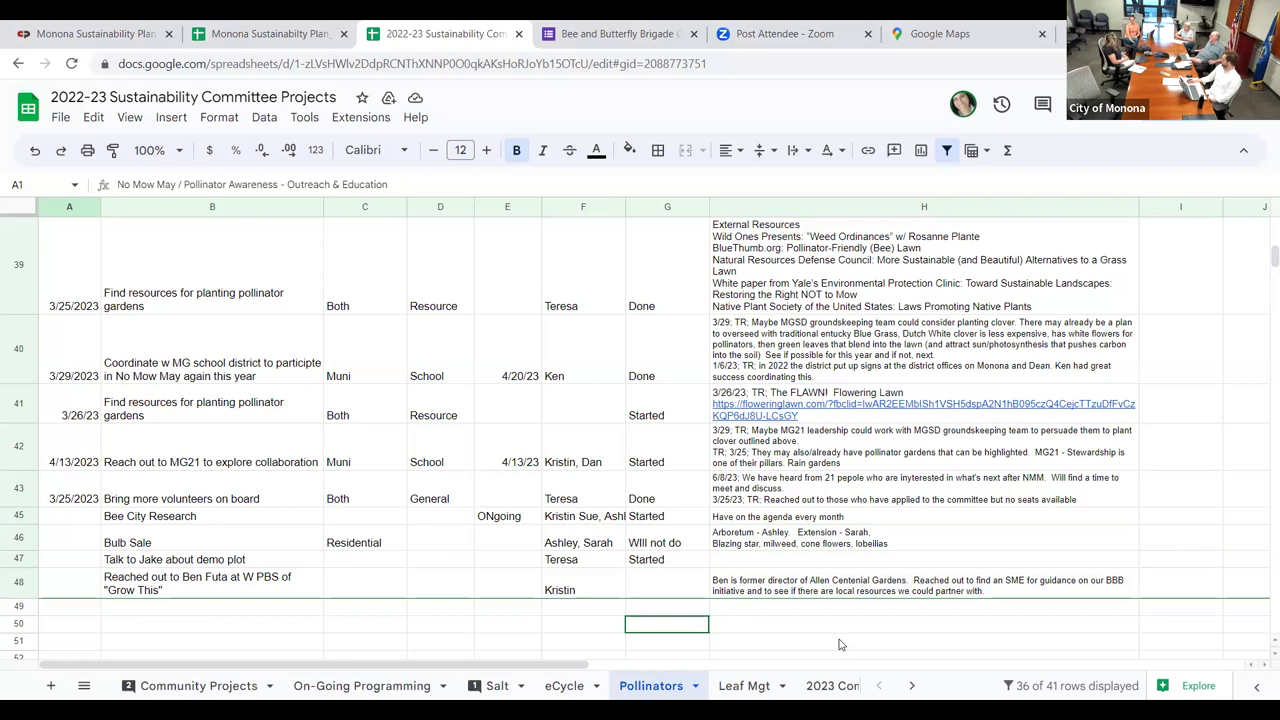
Set the status of the "Grow This" outreach task in row 48 to Started.
{"action": "key", "text": "Up"}
{"action": "key", "text": "Up"}
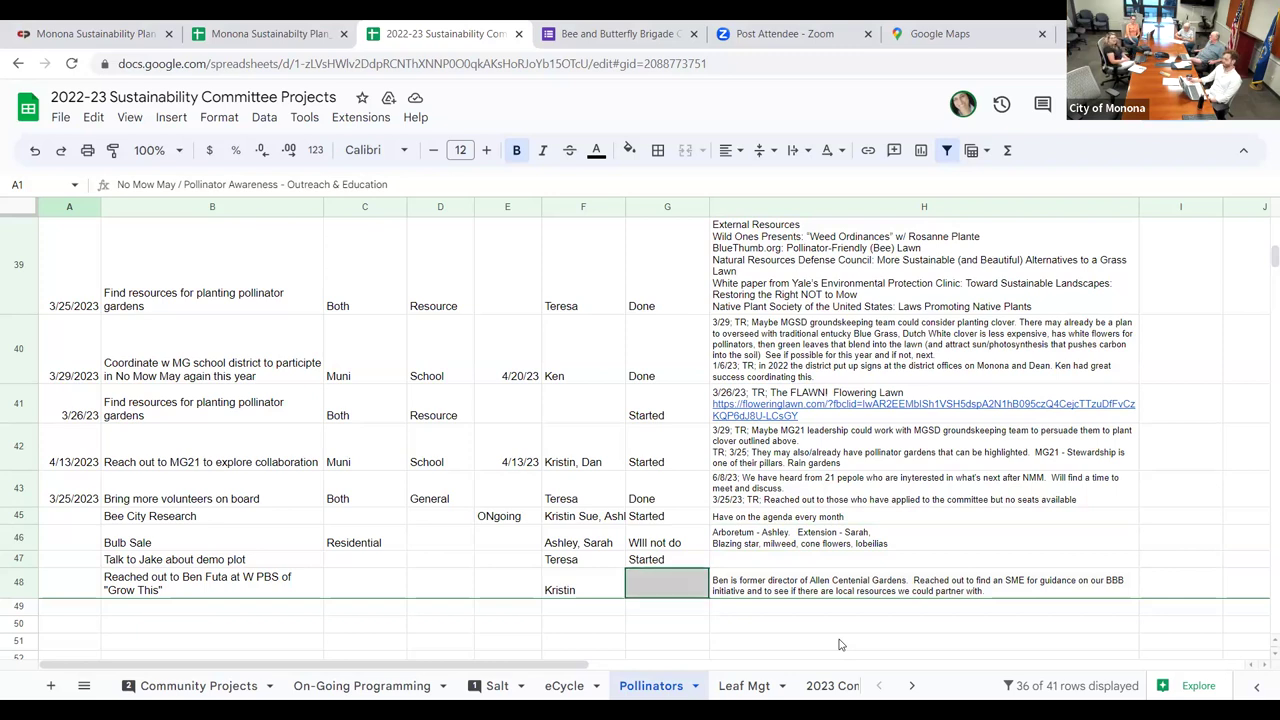
{"action": "type", "text": "Started"}
{"action": "key", "text": "Return"}
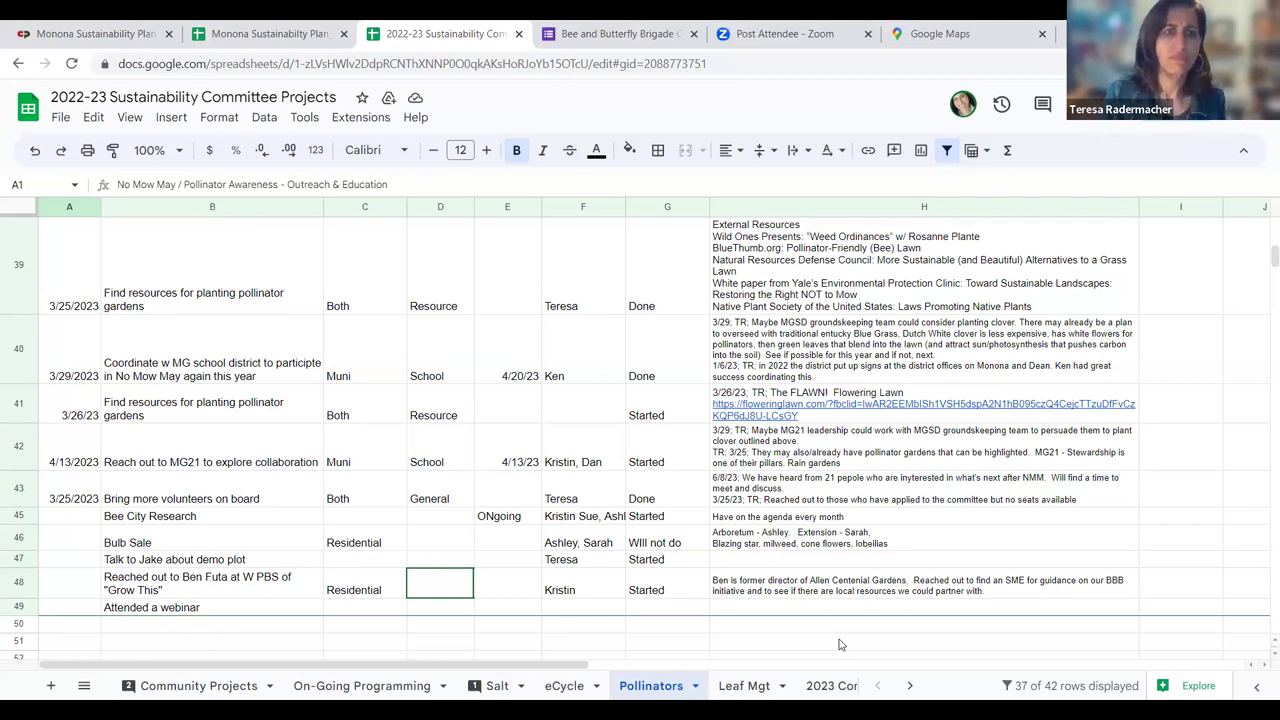
Extend the task description in row 49 to "Attended a webinar about Bee Lawns from University of Minnesota".
{"action": "key", "text": "Left"}
{"action": "key", "text": "Left"}
{"action": "key", "text": "Down"}
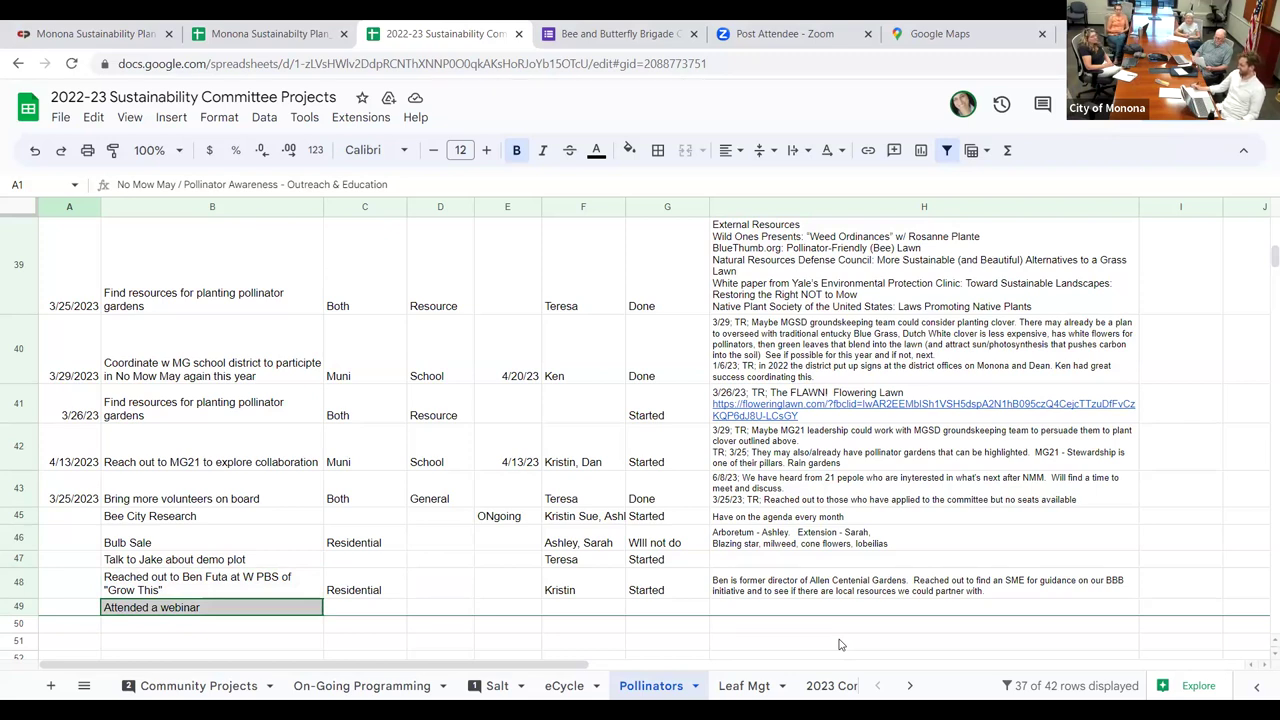
{"action": "type", "text": "about Bee Lawns from University of Minnesota"}
{"action": "key", "text": "Tab"}
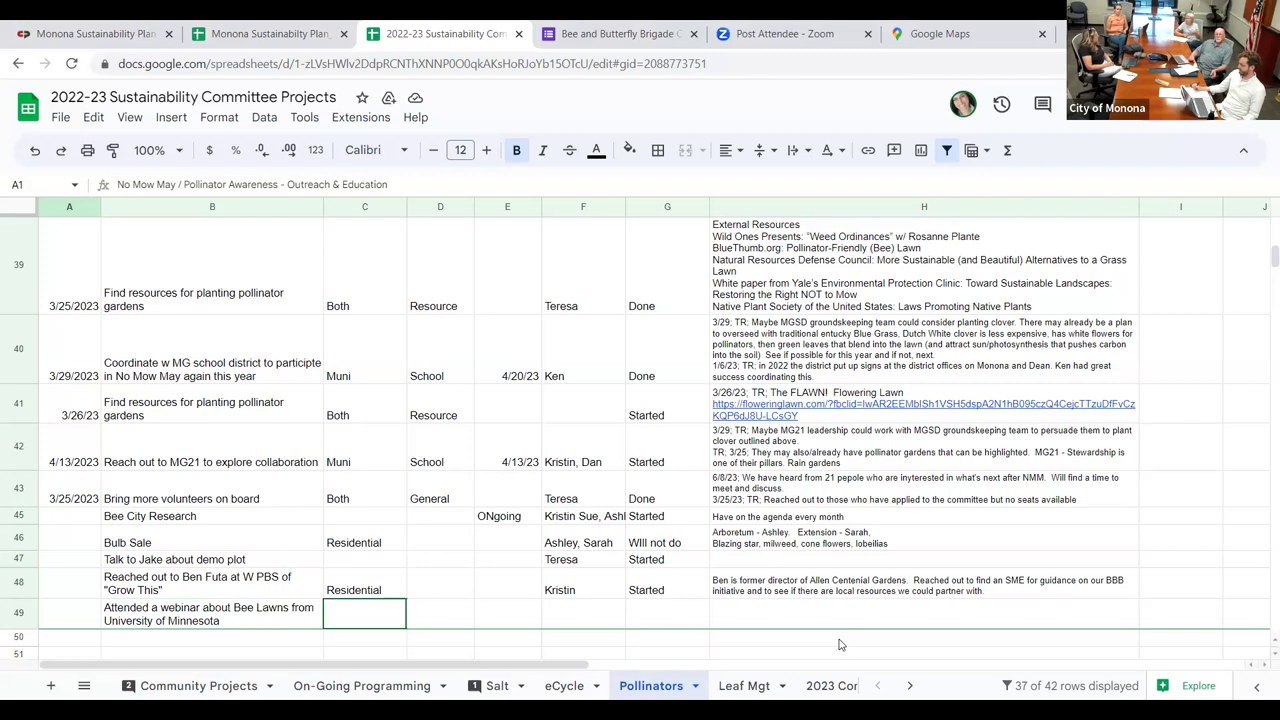
Enter "several" as the assignee of the Bee Lawns webinar task in row 49.
{"action": "key", "text": "Tab"}
{"action": "key", "text": "Tab"}
{"action": "key", "text": "Tab"}
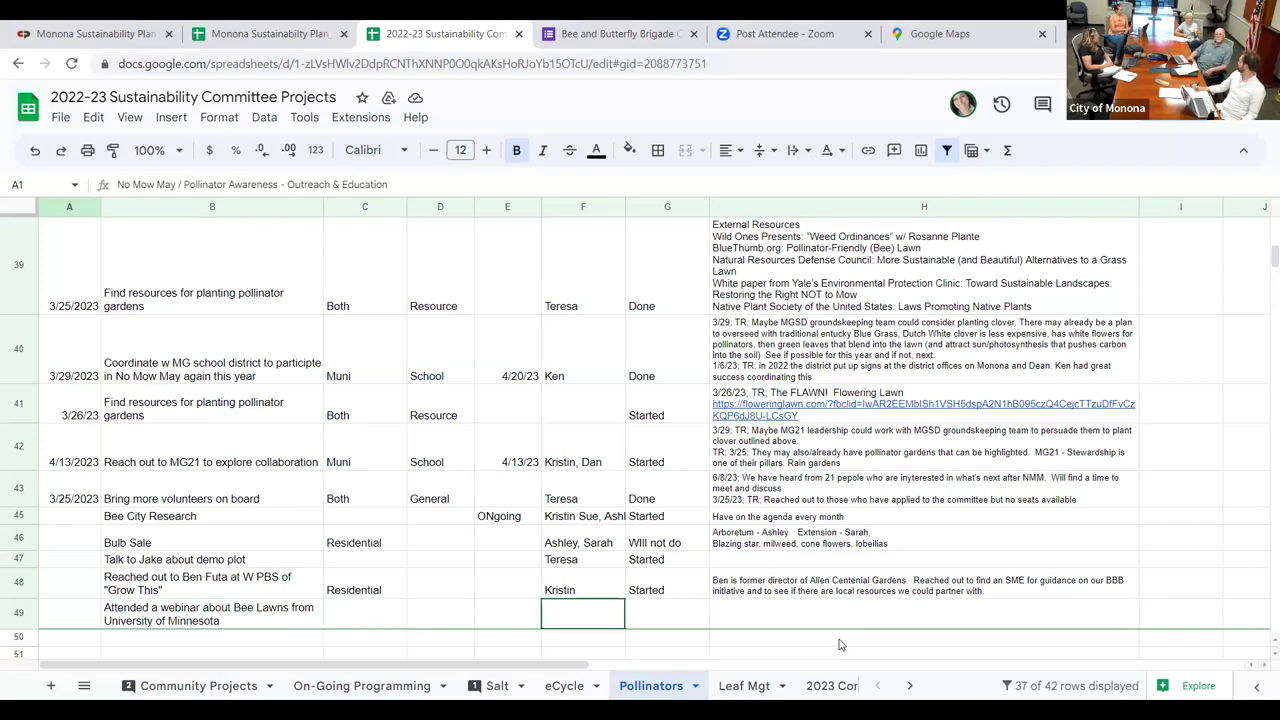
{"action": "type", "text": "several"}
{"action": "key", "text": "Tab"}
{"action": "key", "text": "Tab"}
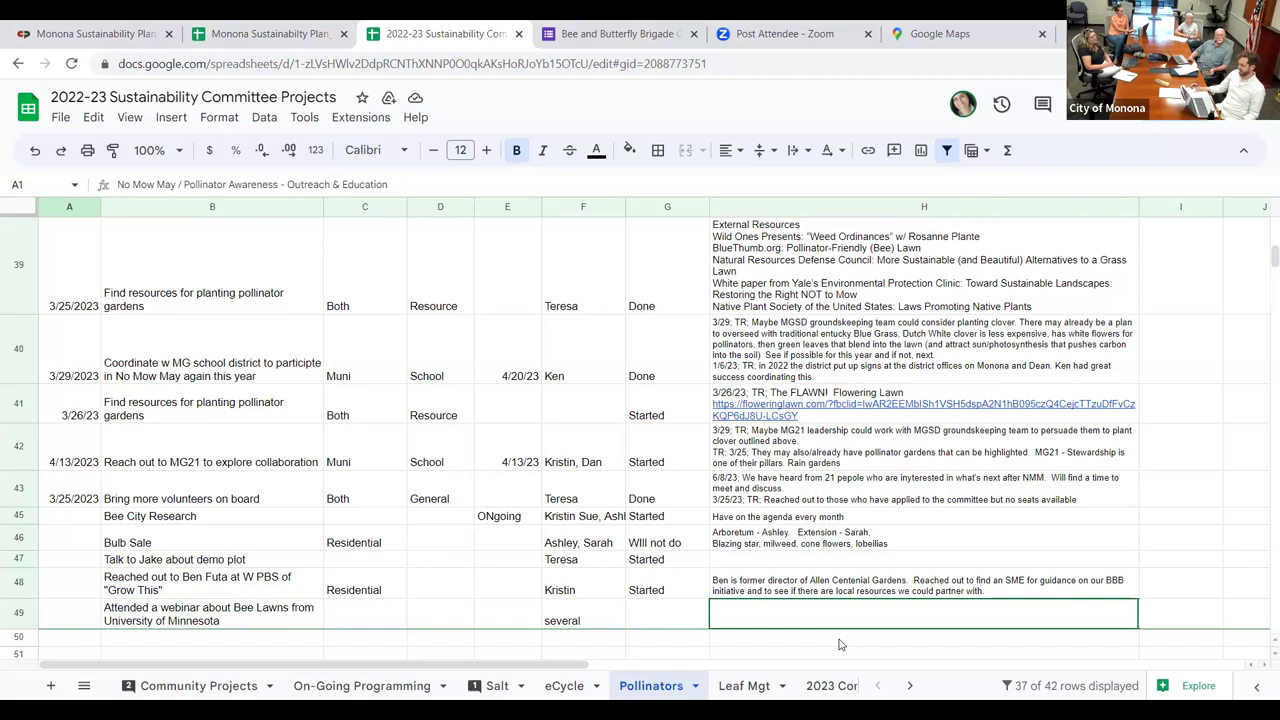
Reword the row 49 task as "Post recording of webinar about Bee Lawns from University of Minnesota" and reassign it to one committee member.
{"action": "key", "text": "shift+Tab"}
{"action": "key", "text": "shift+Tab"}
{"action": "key", "text": "shift+Tab"}
{"action": "key", "text": "shift+Tab"}
{"action": "key", "text": "shift+Tab"}
{"action": "key", "text": "shift+Tab"}
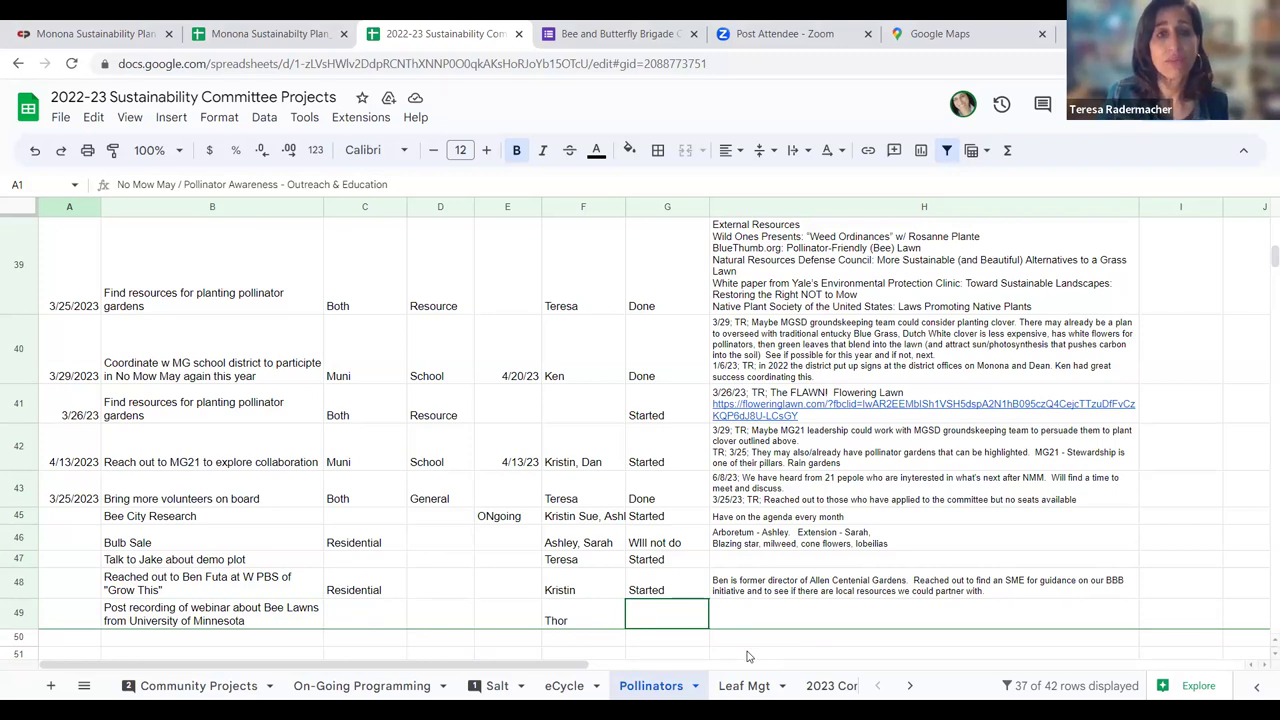
Select the notes cell of the webinar recording task in row 49 and switch to the Leaf Mgt sheet.
{"action": "left_click_drag", "start_coordinate": [748, 656], "coordinate": [743, 637]}
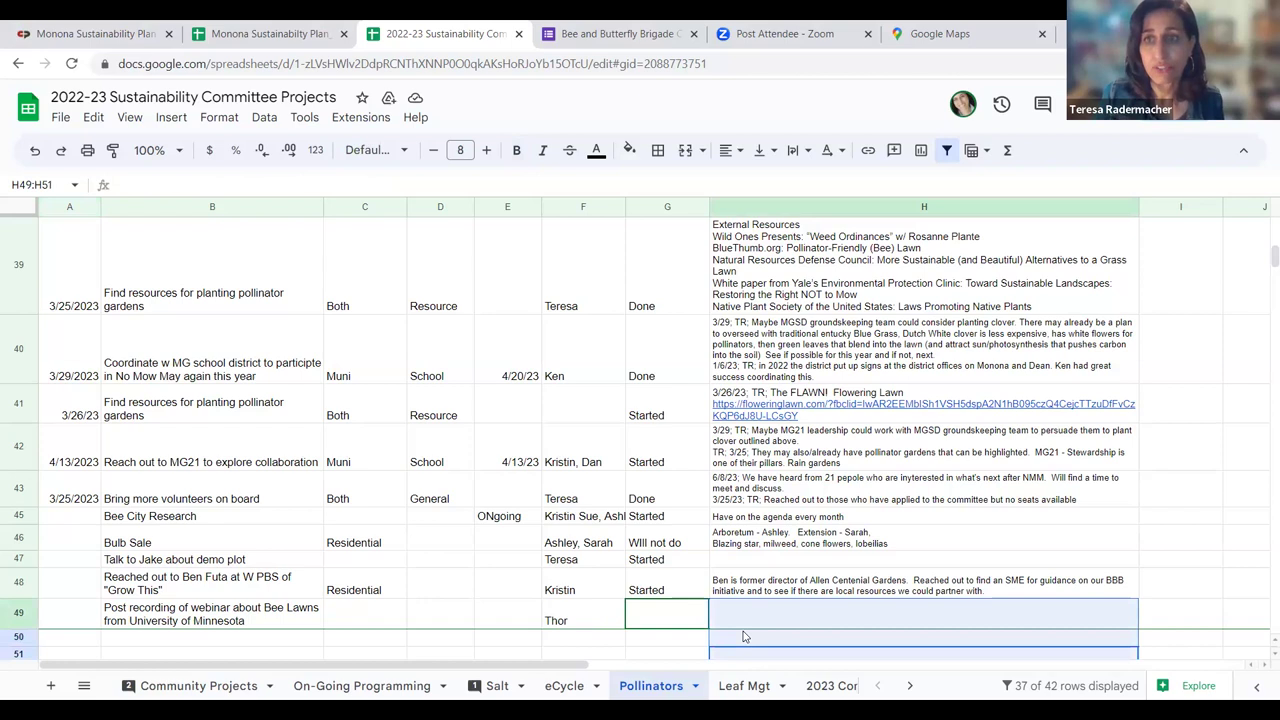
{"action": "left_click", "coordinate": [743, 637]}
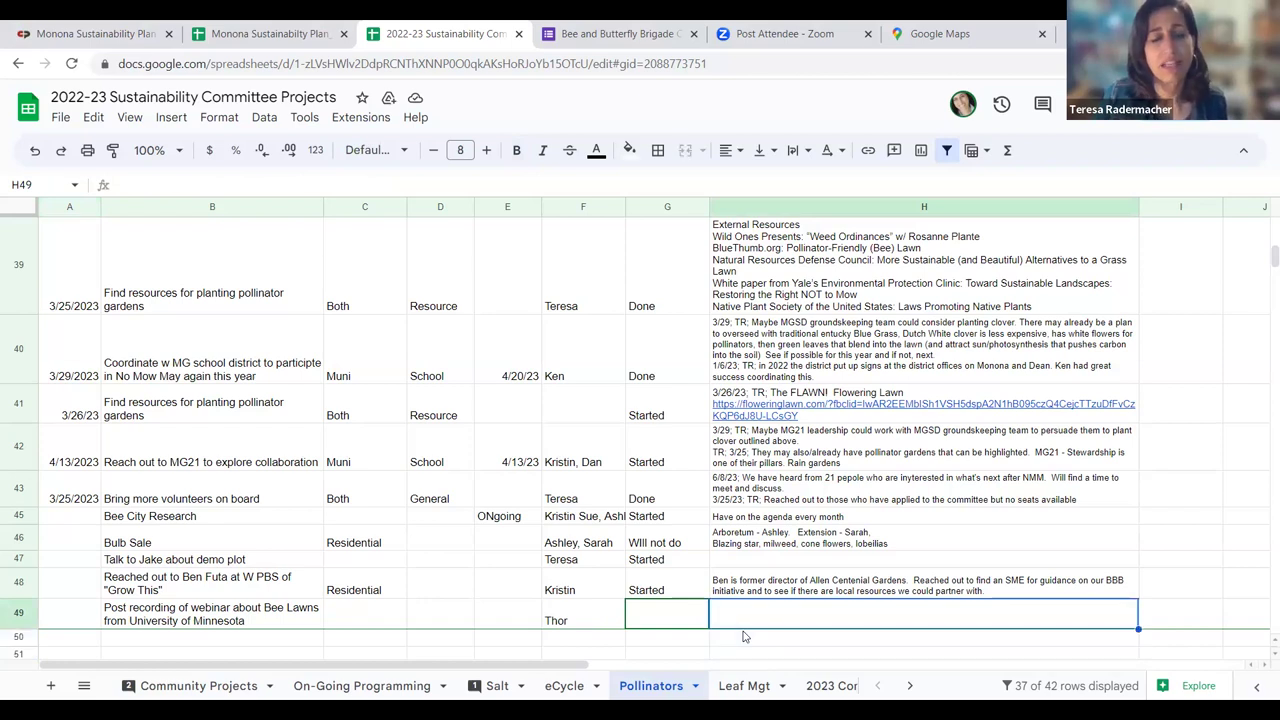
{"action": "left_click", "coordinate": [752, 686]}
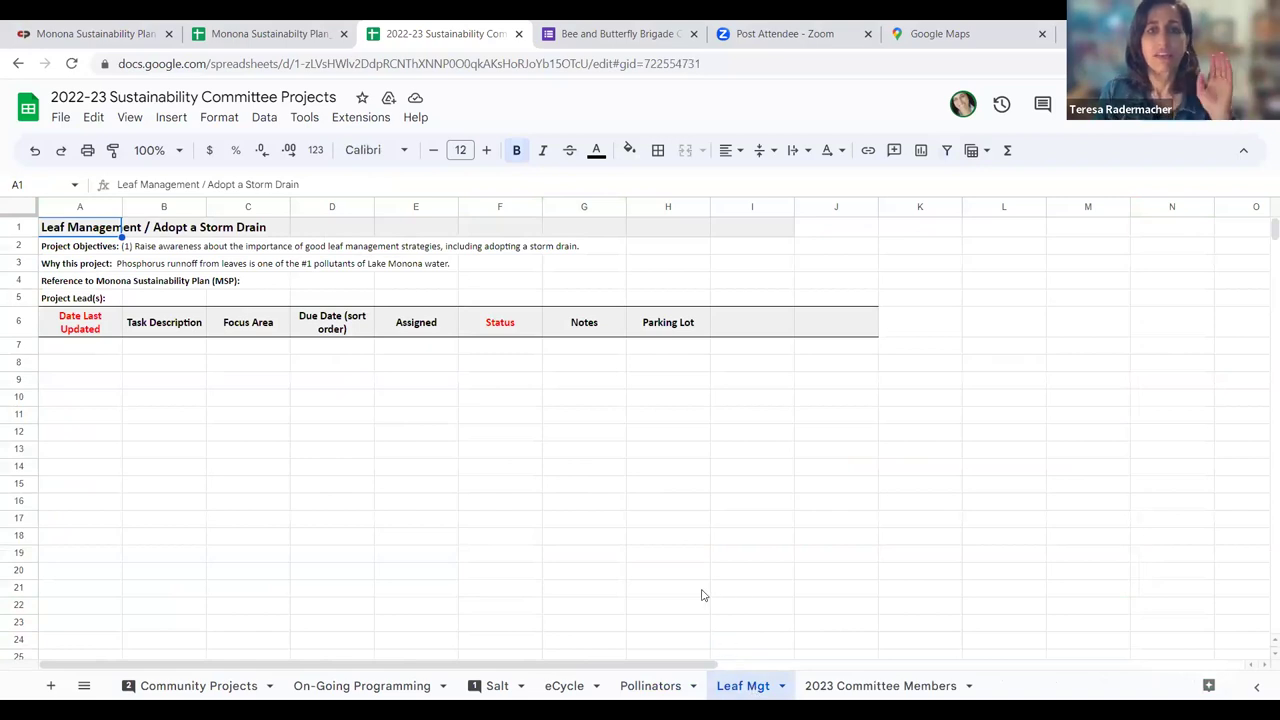